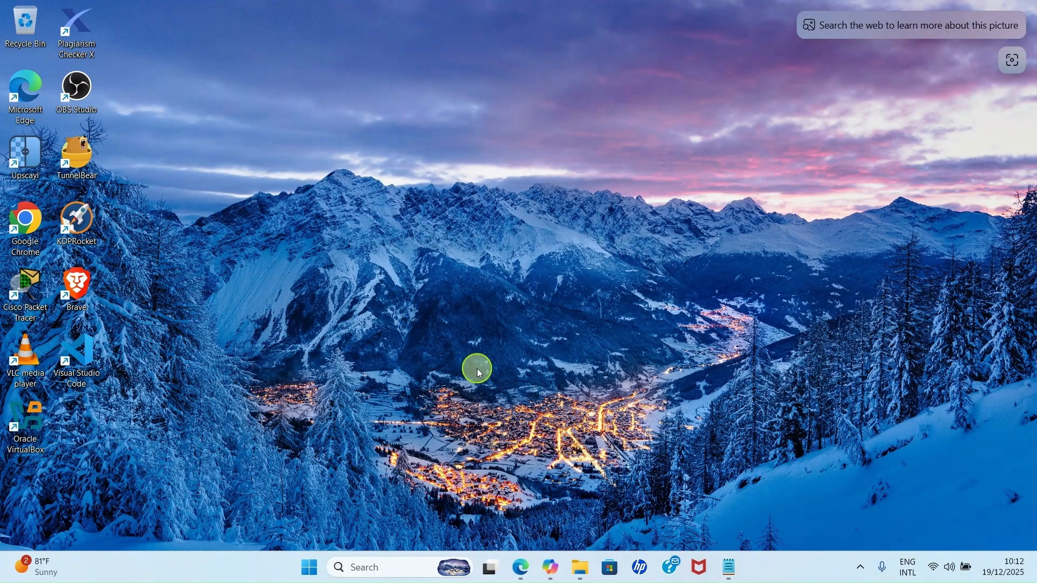
- Open the Learn Cybersecurity image from the Downloads folder to view it full-size, then close the viewer
click(580, 566)
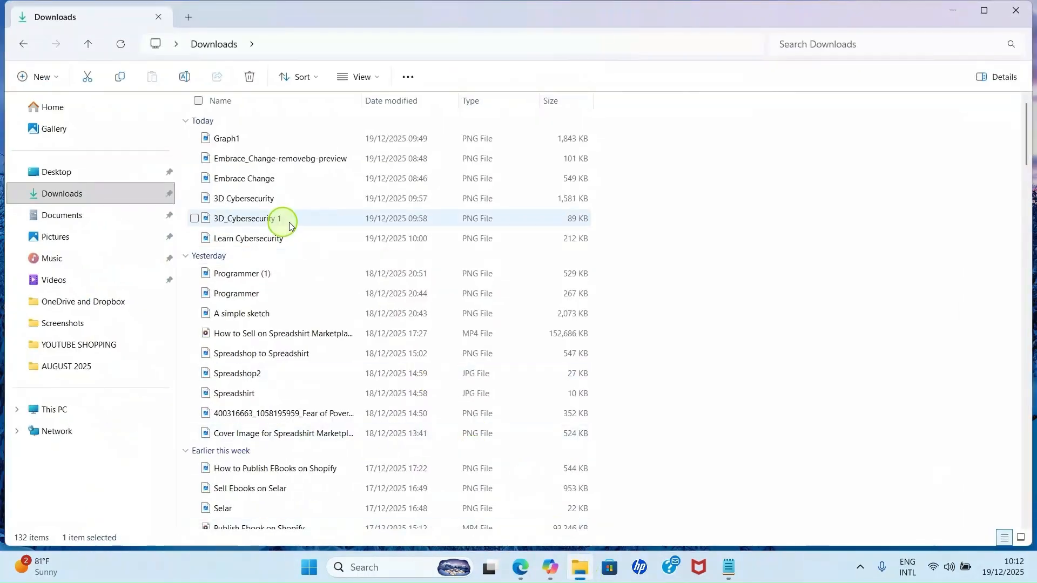
click(74, 194)
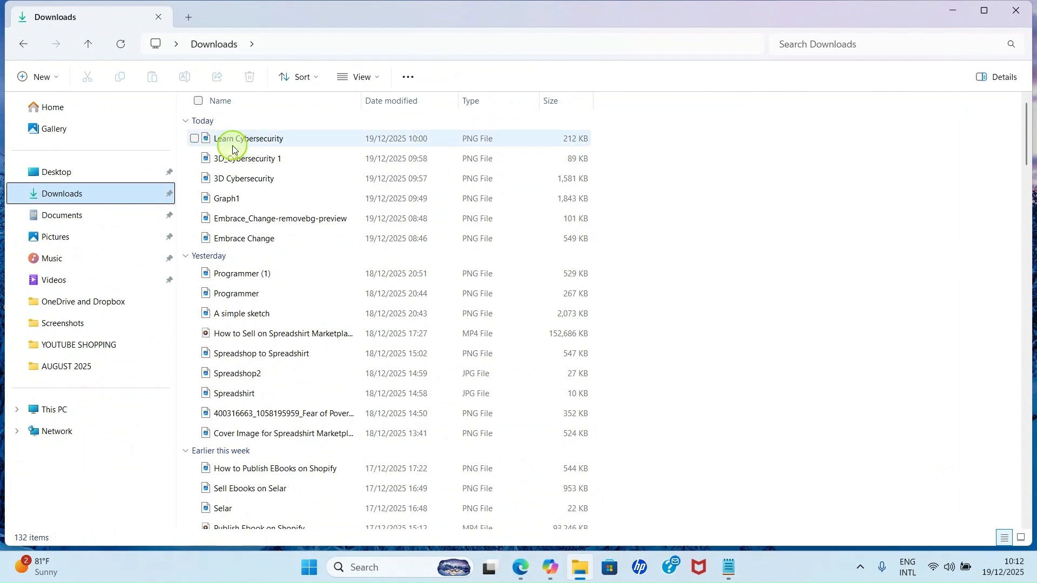
double_click(284, 142)
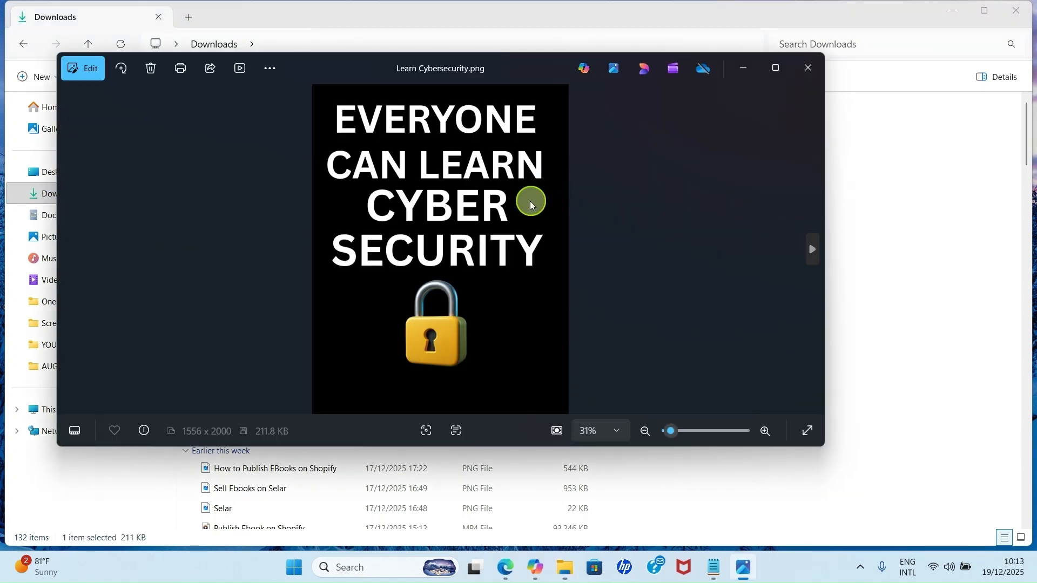
click(775, 67)
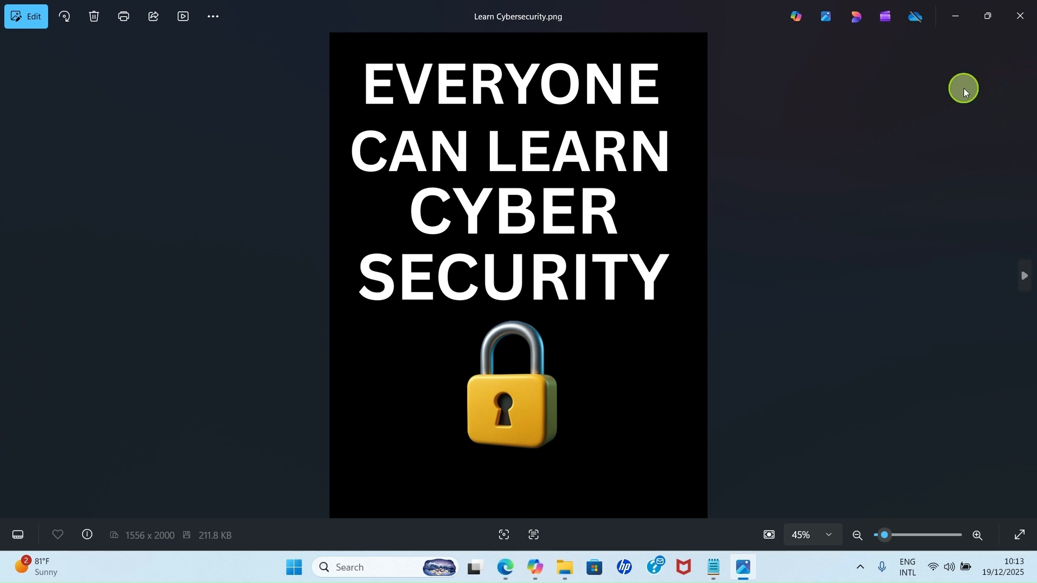
click(1016, 17)
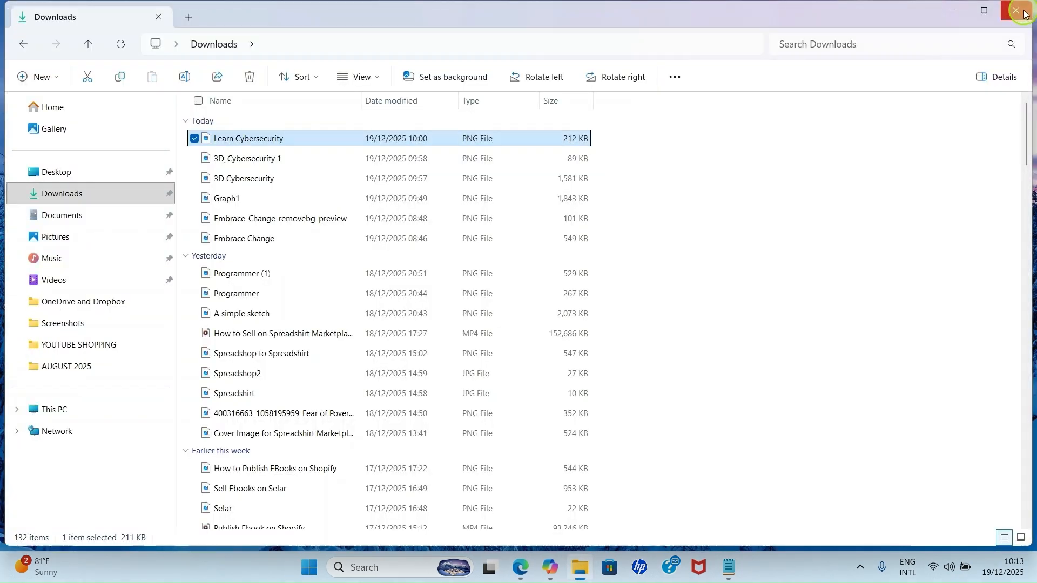
click(1026, 13)
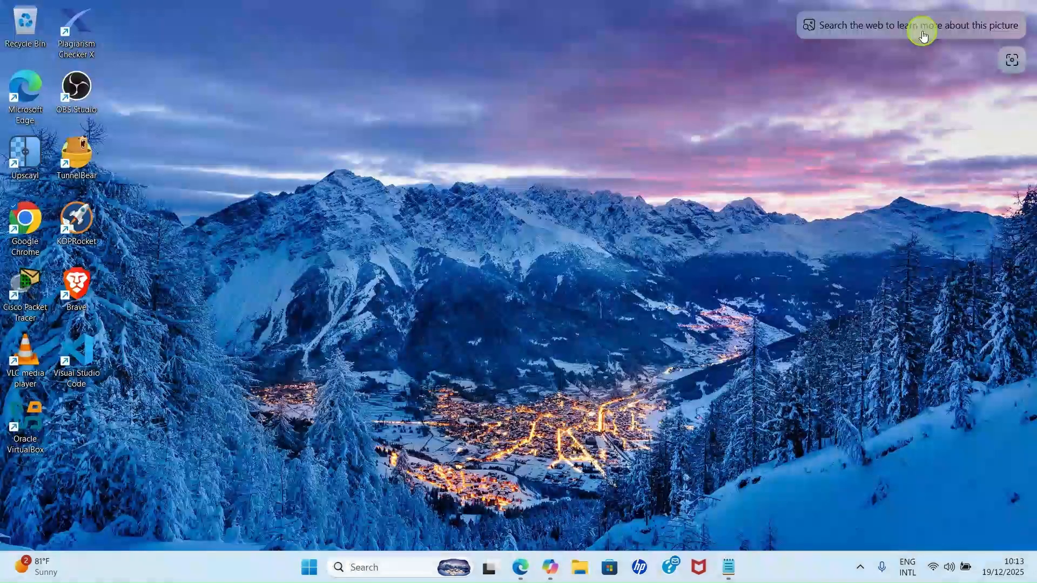
- Open the browser and go to remove.bg
double_click(24, 226)
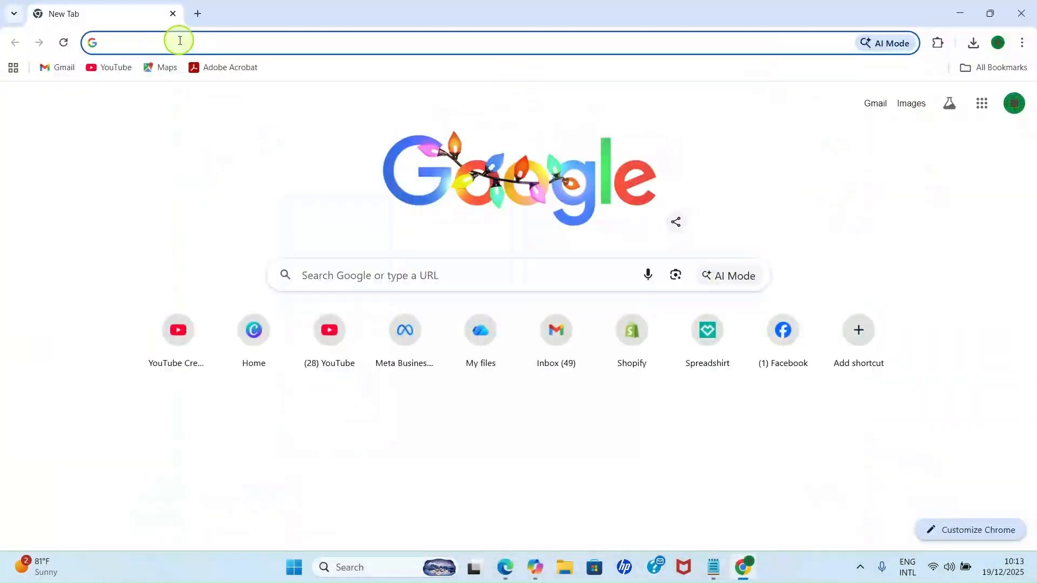
text(re)
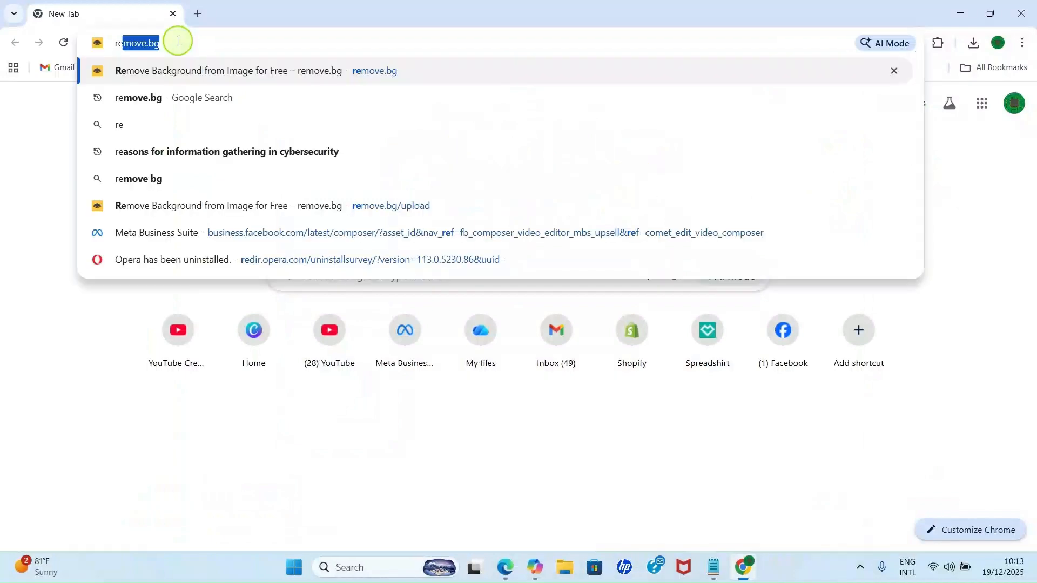
text(move.bg)
key(Return)
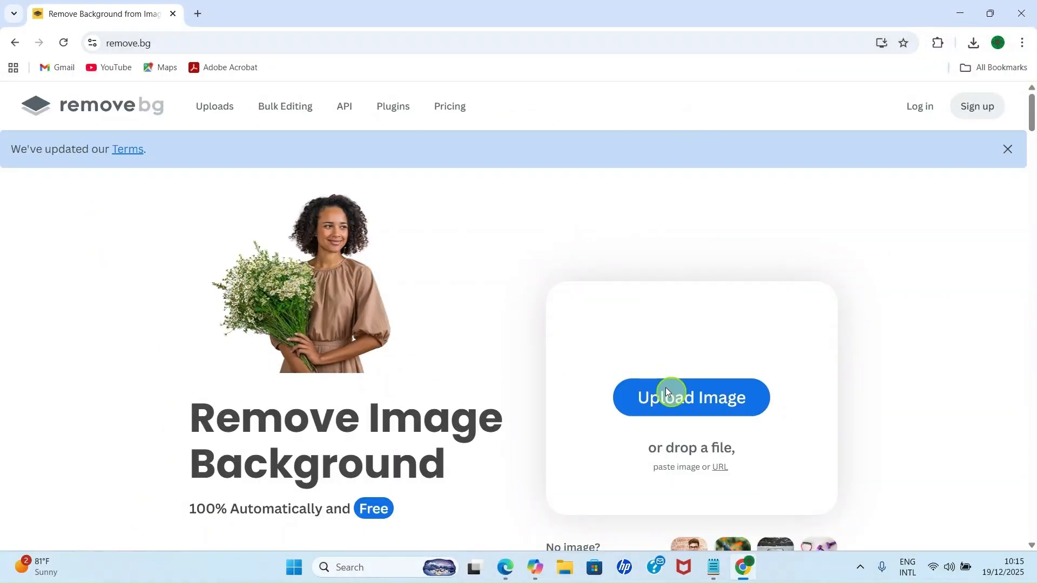
- Upload the Learn Cybersecurity image from Downloads to remove its background
click(701, 419)
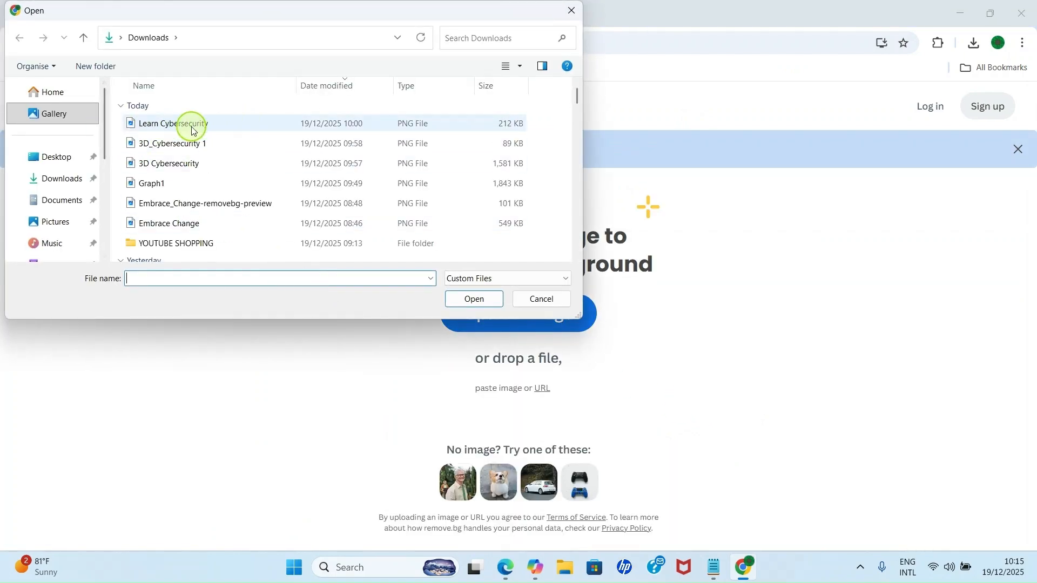
click(176, 127)
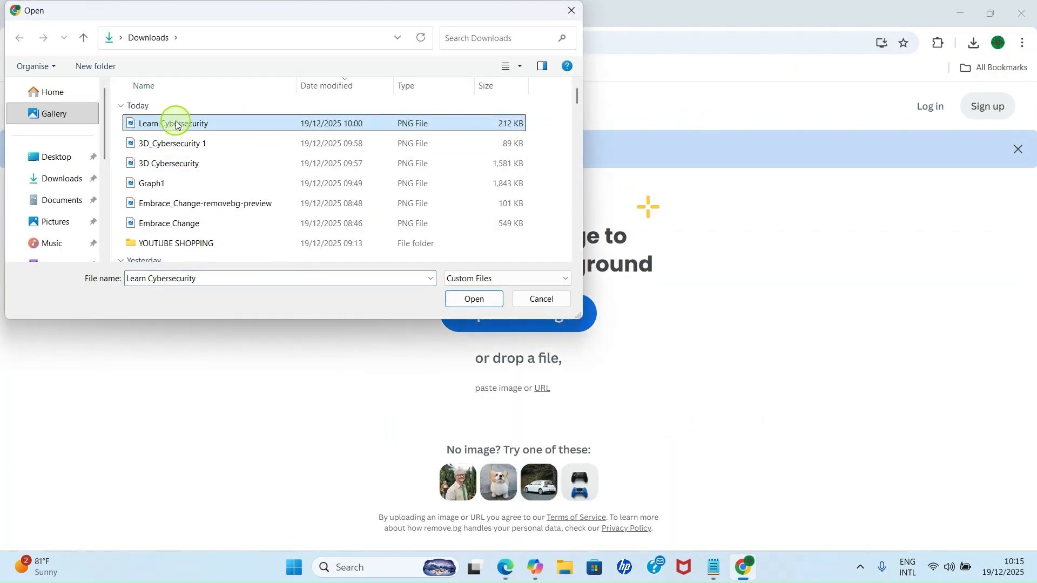
click(486, 301)
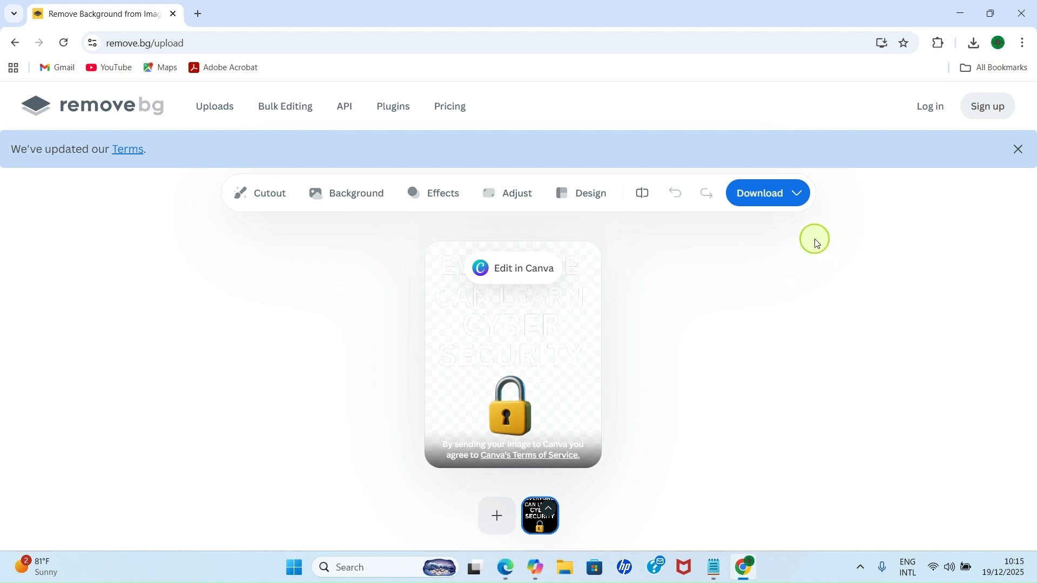
- Download the free preview version of the background-removed image
click(797, 194)
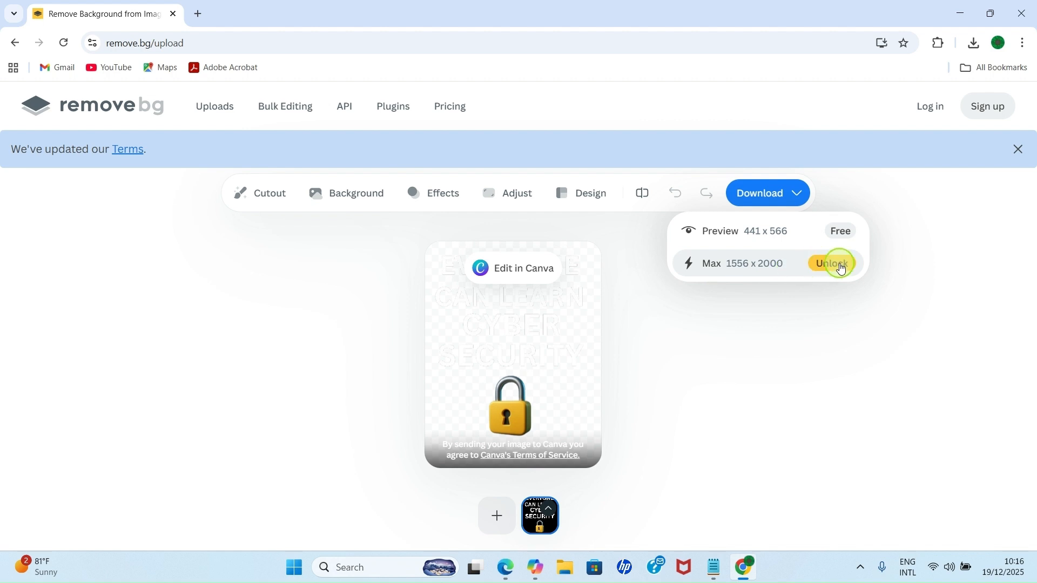
click(735, 239)
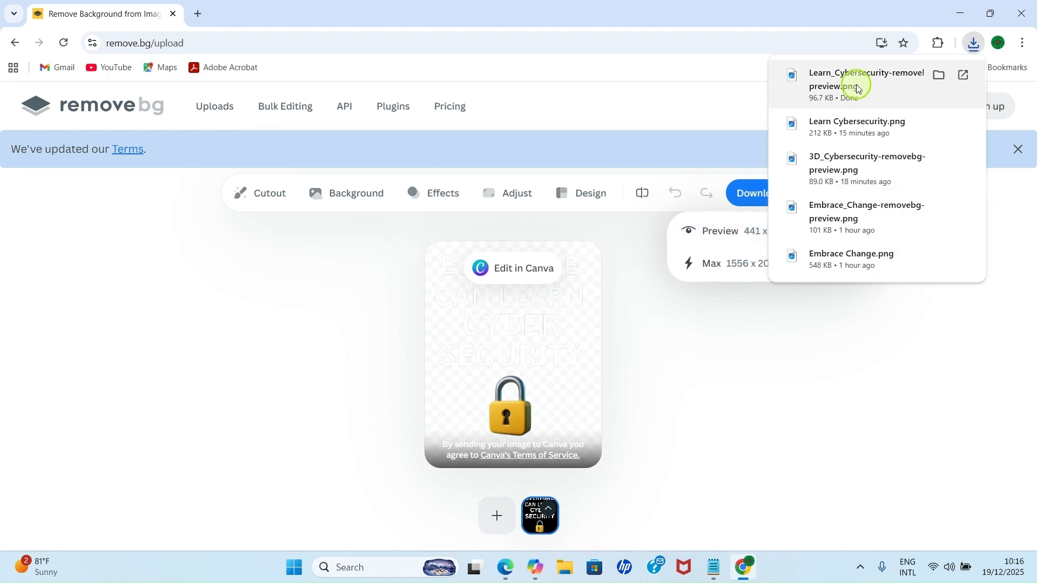
click(835, 366)
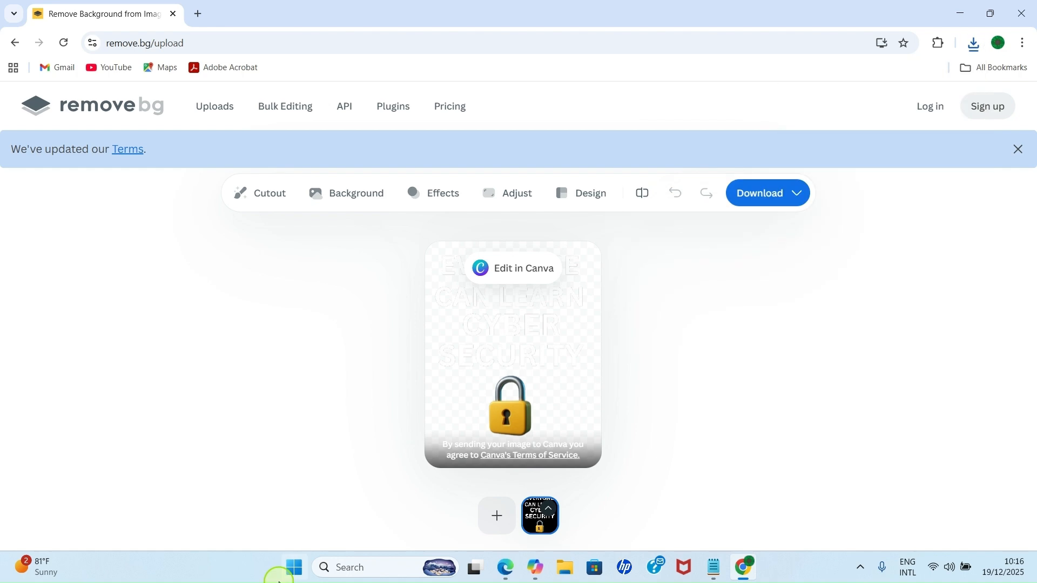
- Search for Paint from the Start menu and launch it
click(293, 567)
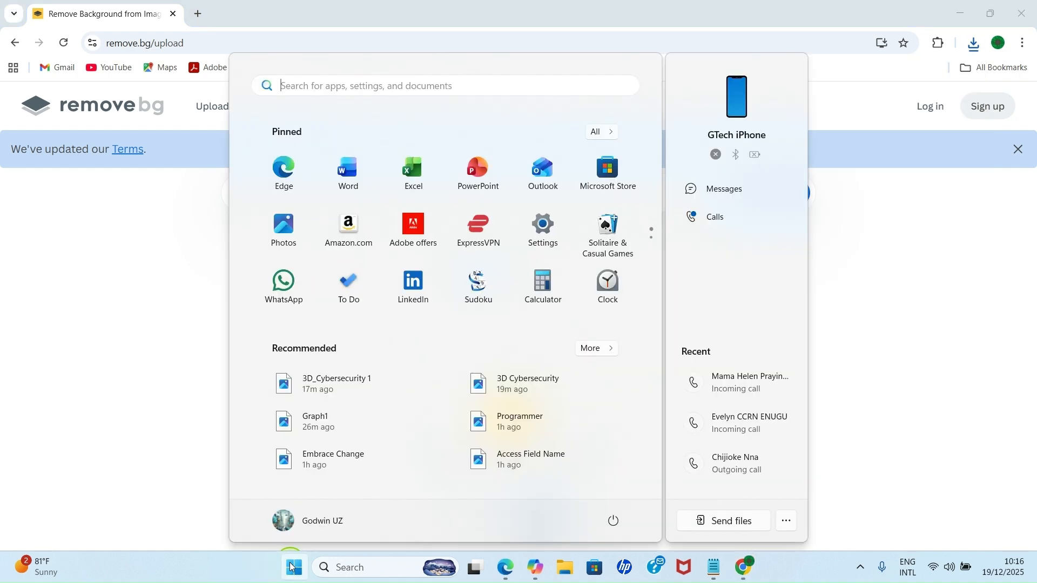
click(332, 87)
text(Pa)
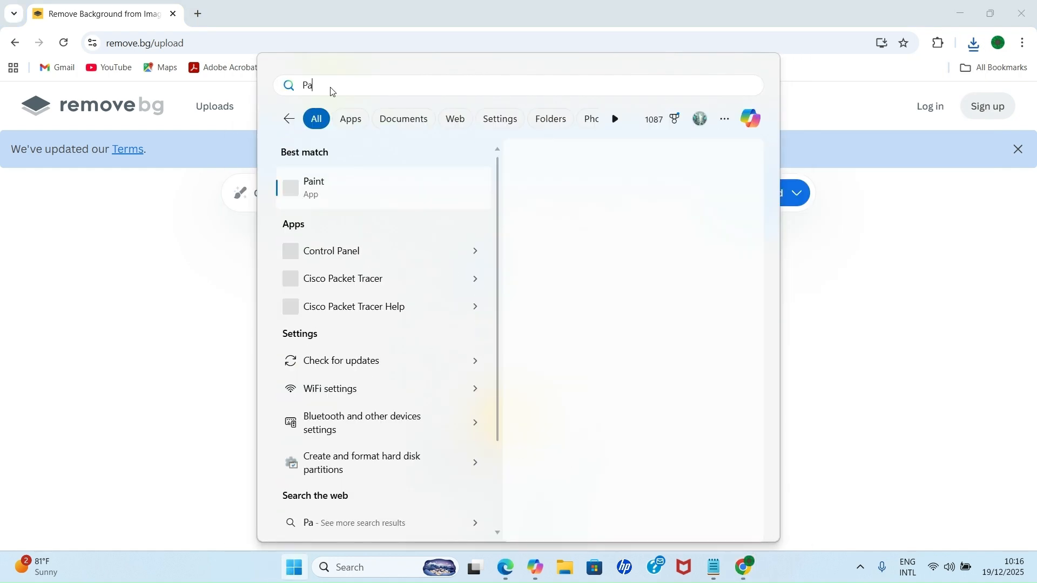
text(int)
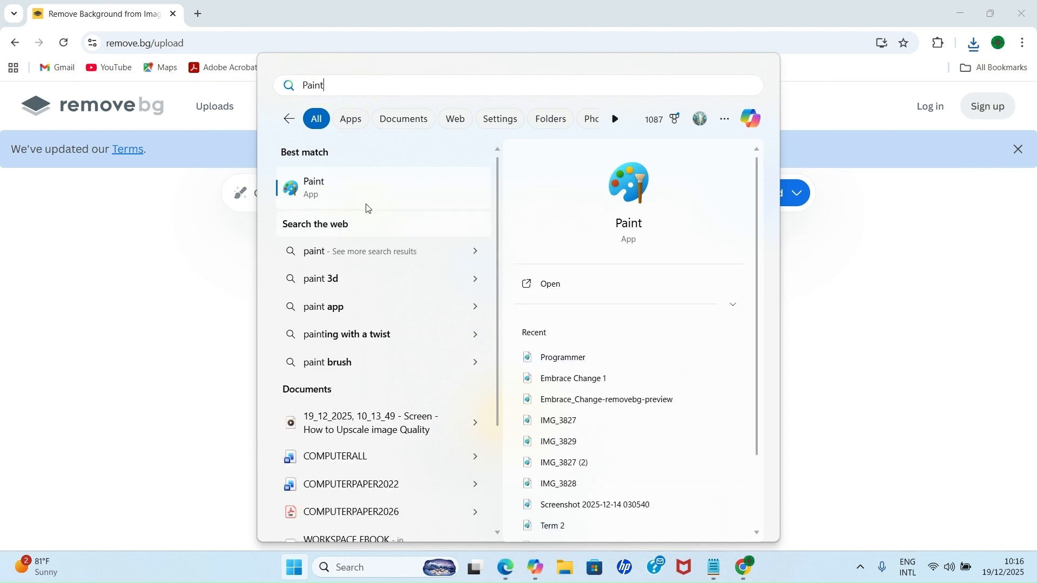
click(341, 181)
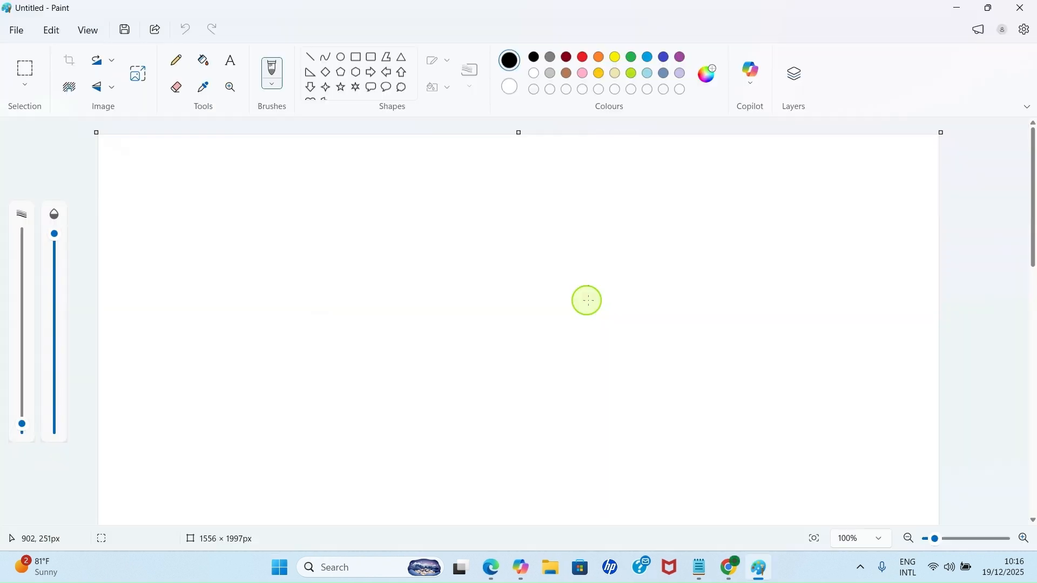
- Open Learn_Cybersecurity-removebg-preview from the Downloads folder in Paint
click(21, 37)
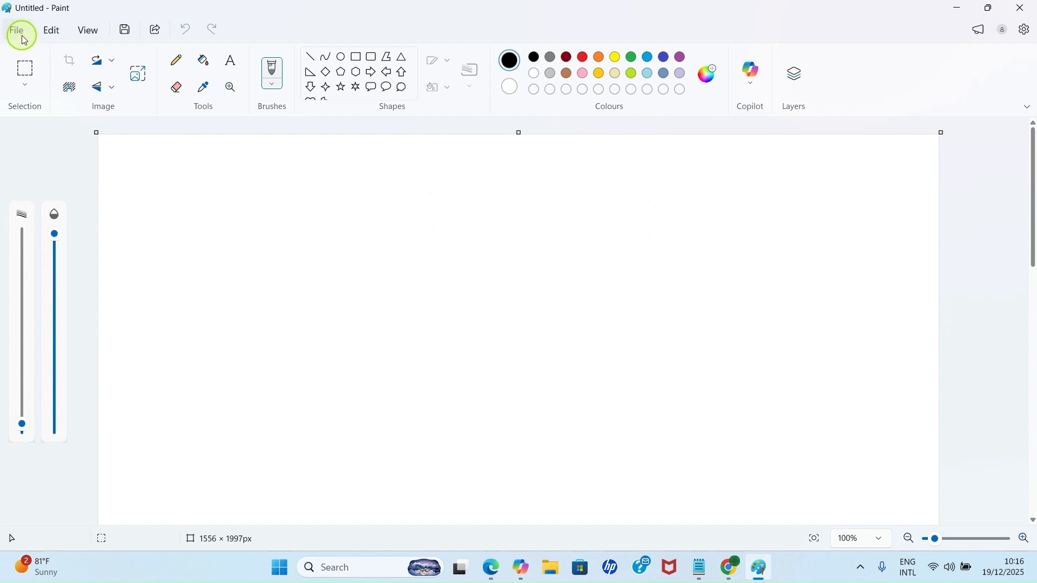
click(23, 40)
click(42, 78)
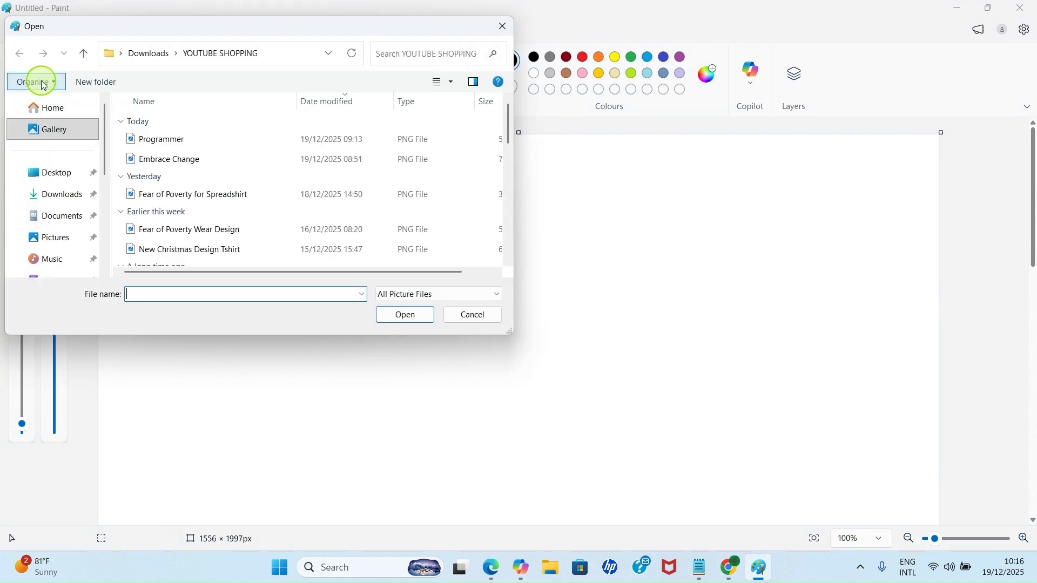
click(143, 54)
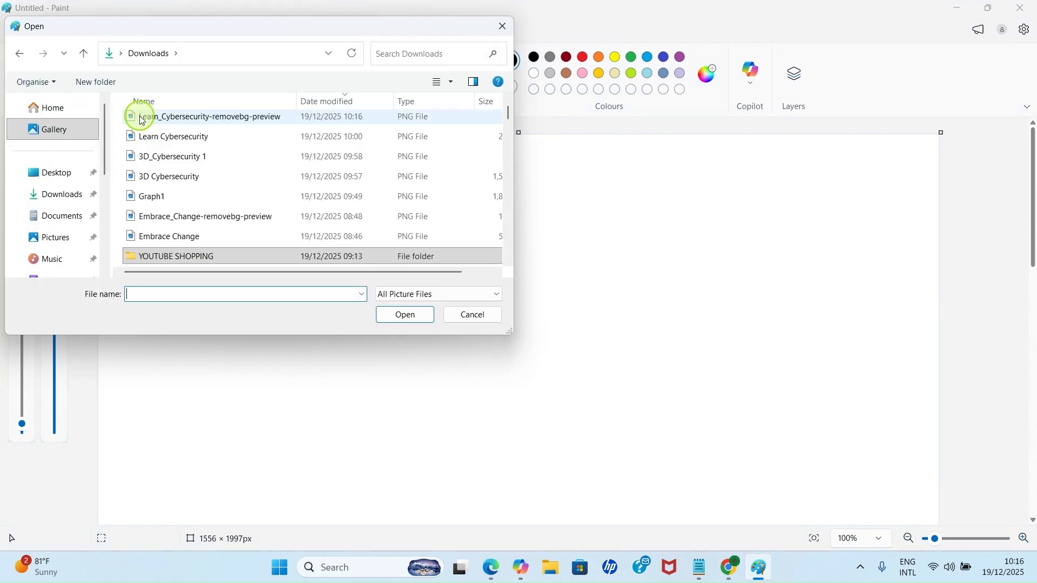
click(199, 123)
click(408, 318)
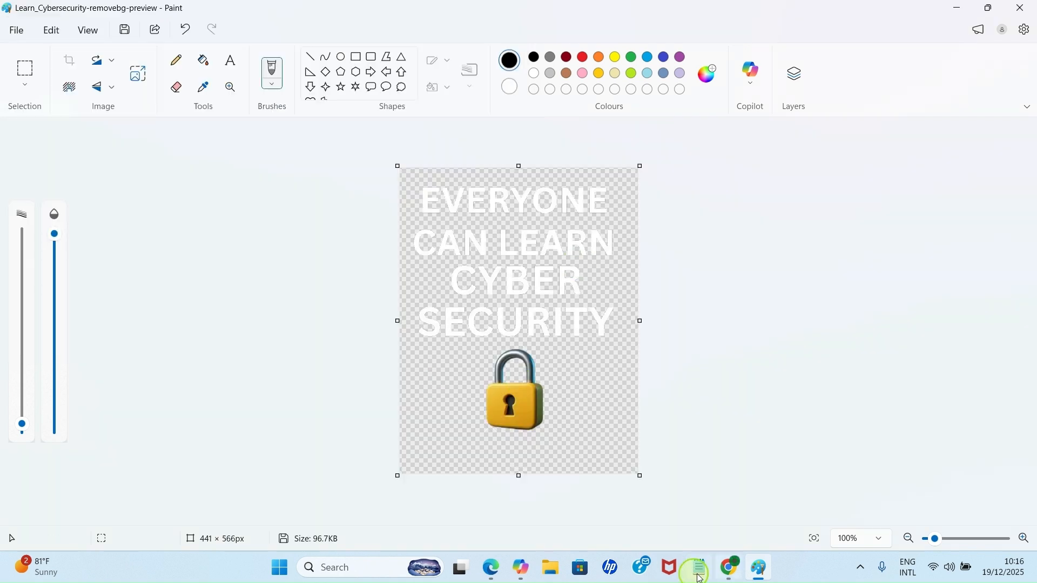
- Check the download size options on remove.bg, then return to Paint
click(732, 571)
click(736, 485)
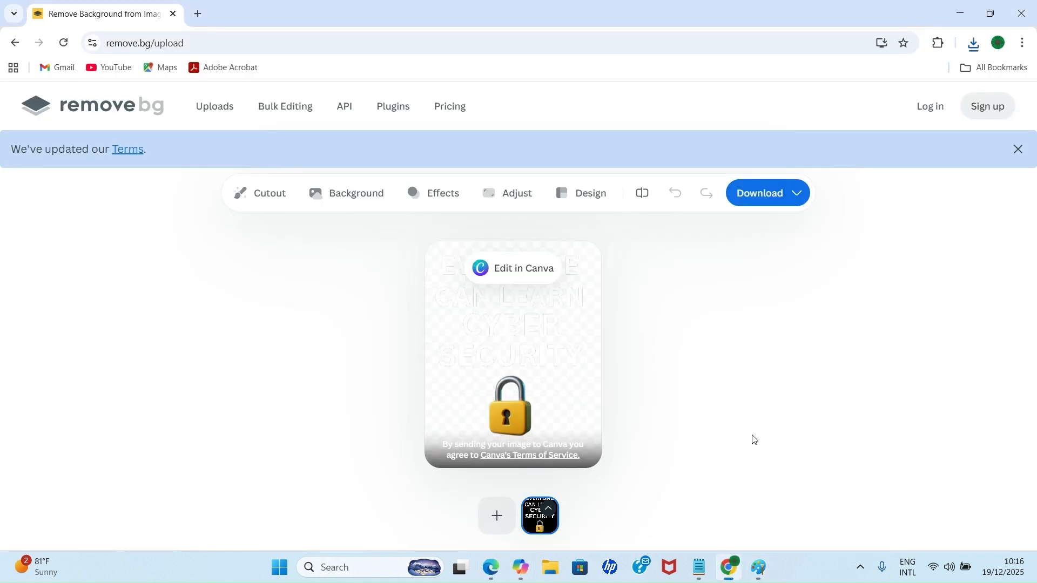
click(806, 208)
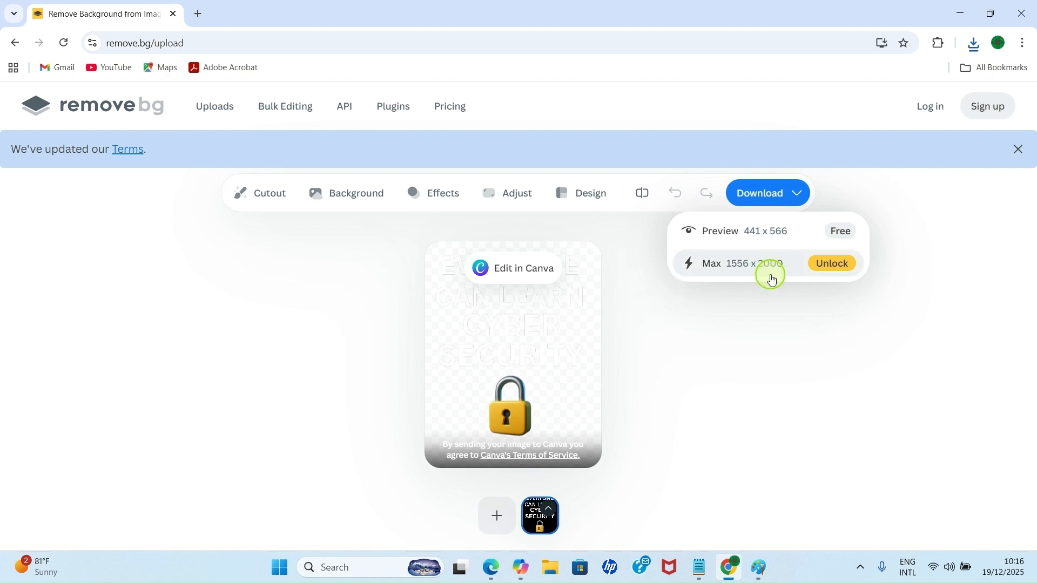
click(760, 578)
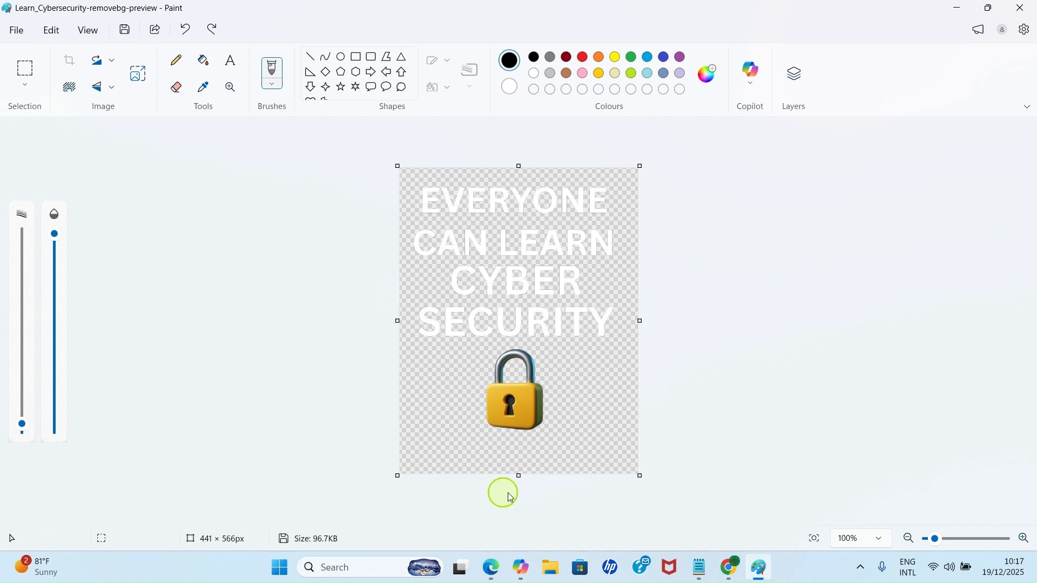
- Resize the image by pixels to a horizontal width of 1556, keeping the aspect ratio locked
click(136, 80)
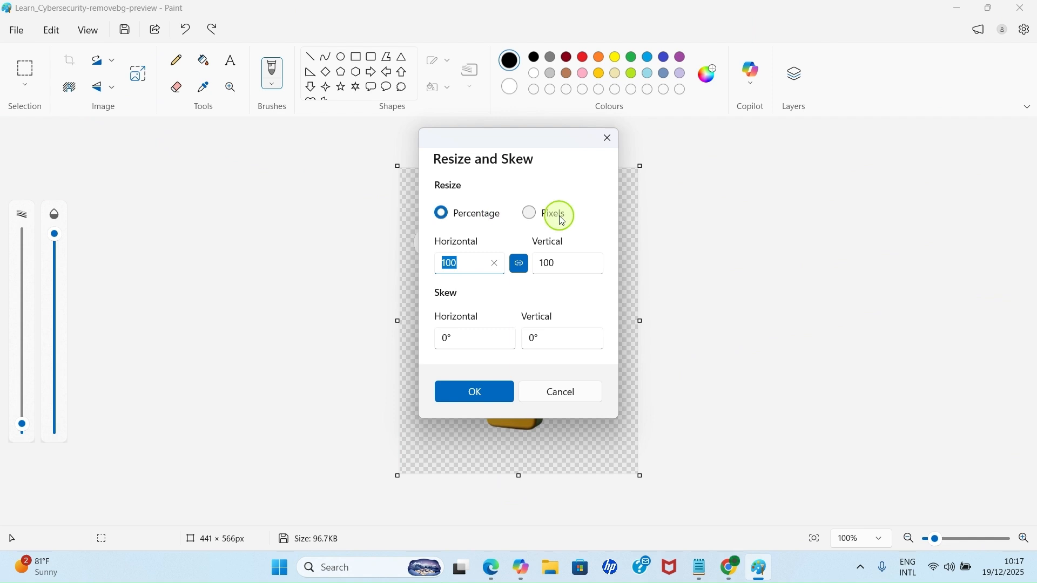
click(535, 219)
double_click(456, 261)
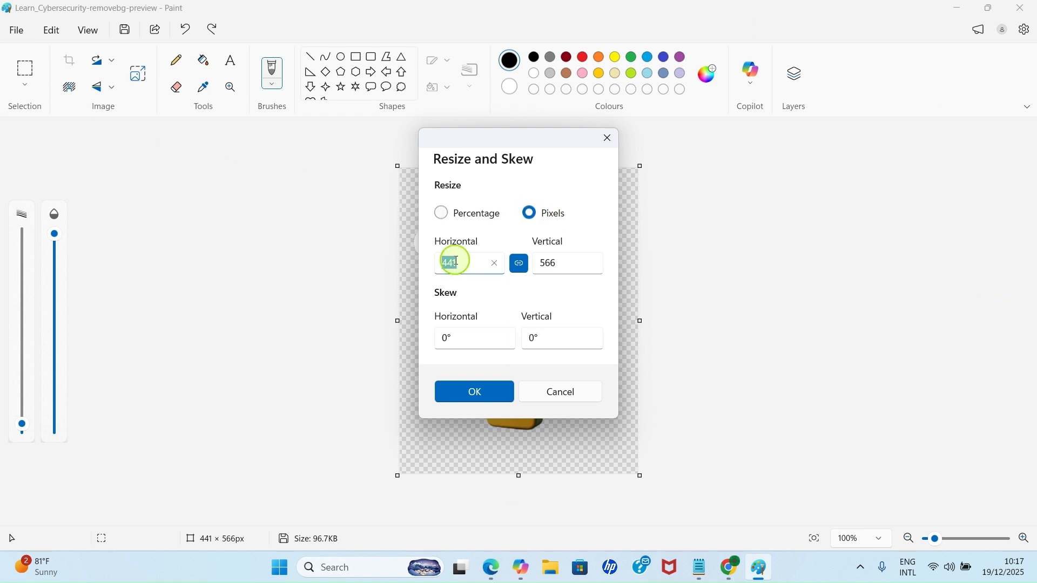
text(1556)
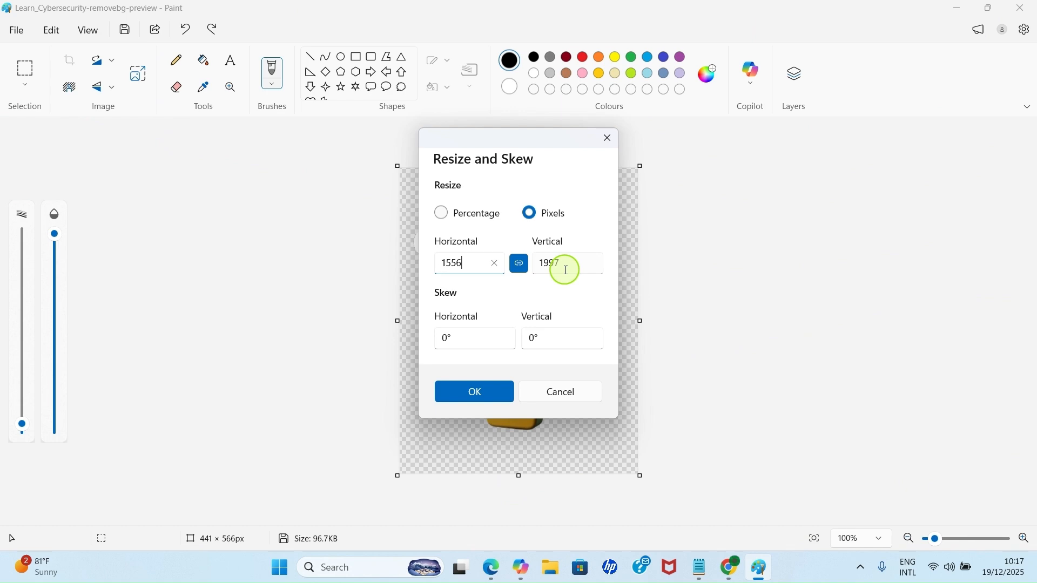
click(467, 396)
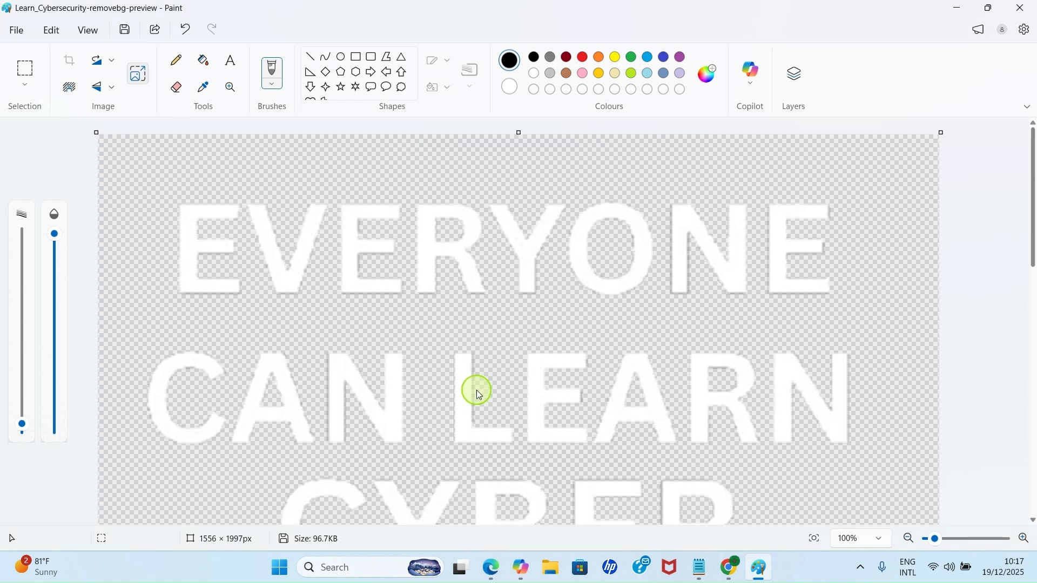
- Start saving the resized image as a PNG picture and choose the YOUTUBE SHOPPING folder inside Downloads
scroll(476, 390, down, 4)
scroll(493, 389, down, 5)
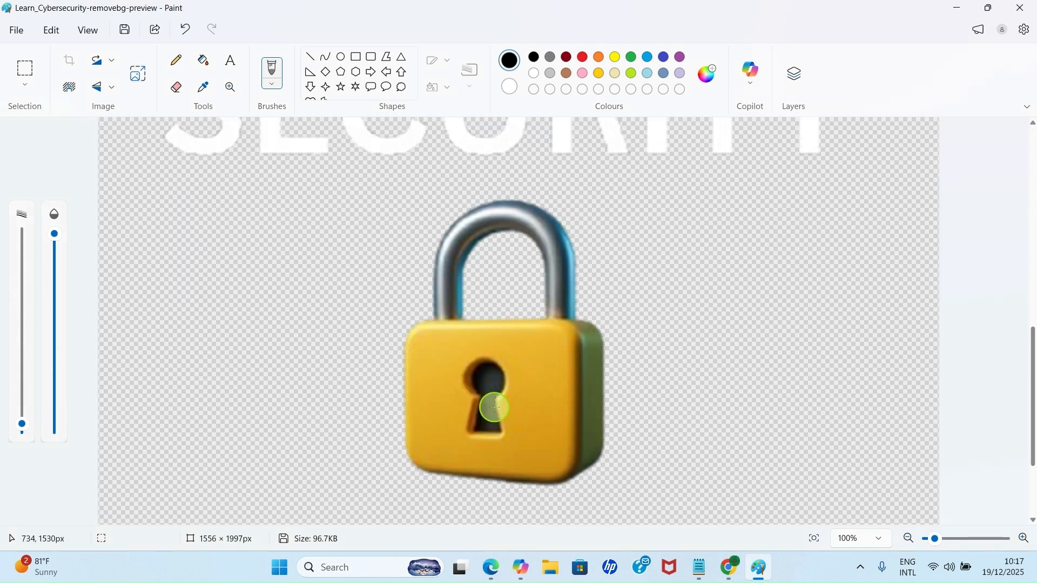
scroll(497, 411, down, 1)
scroll(499, 412, up, 3)
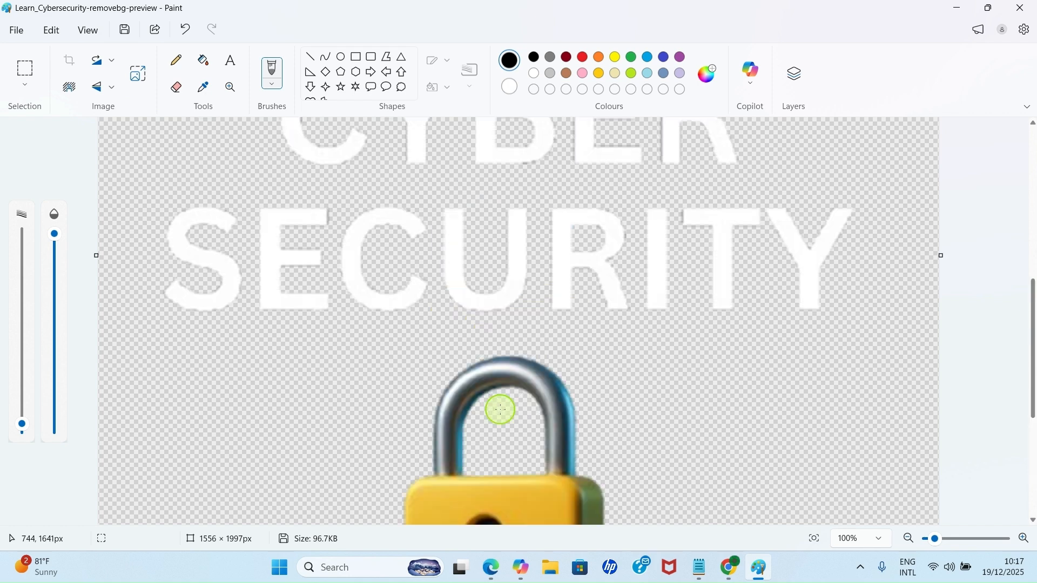
scroll(500, 411, up, 4)
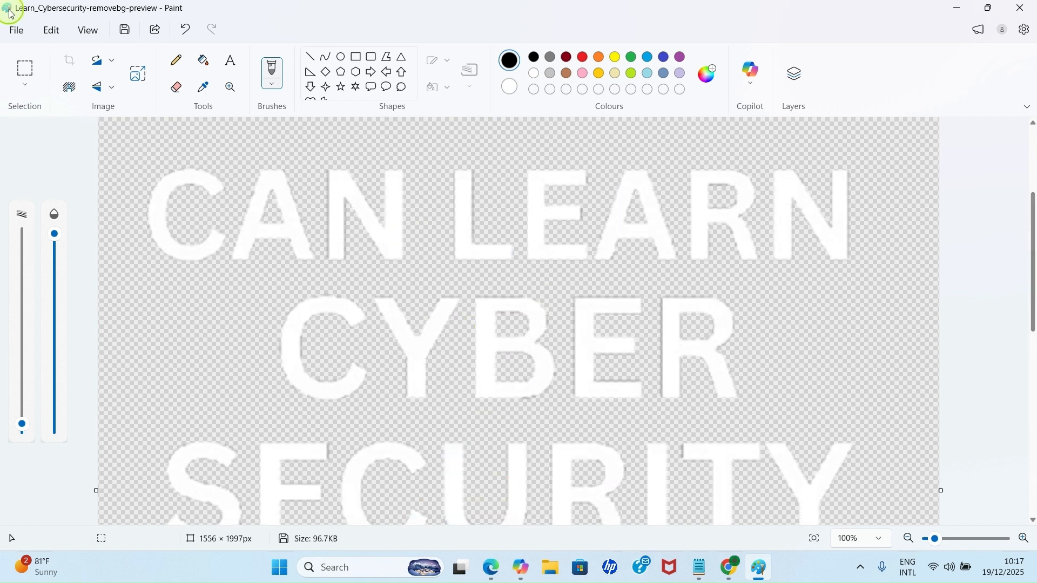
click(16, 31)
mouse_move(64, 168)
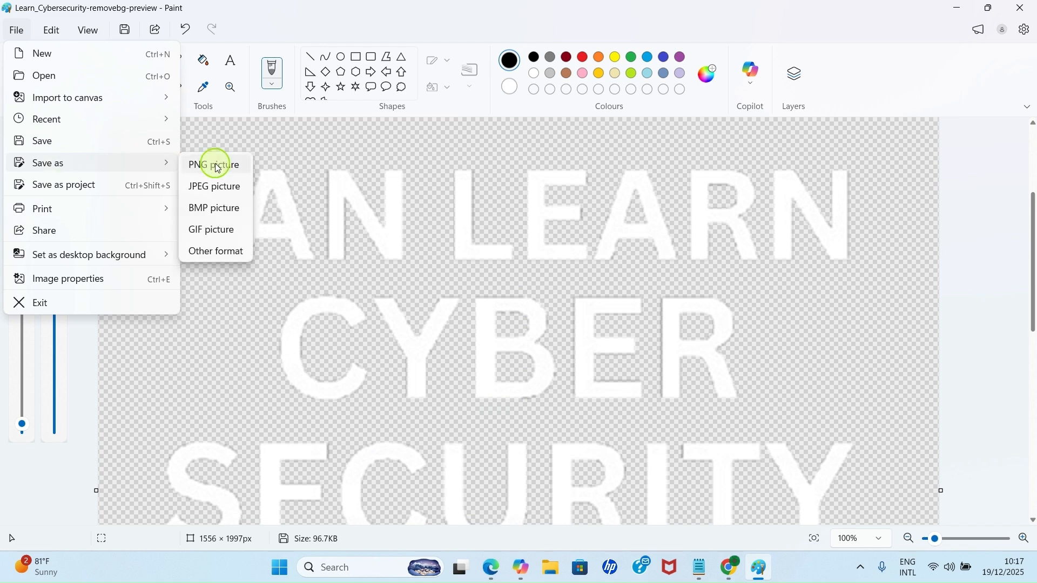
click(217, 167)
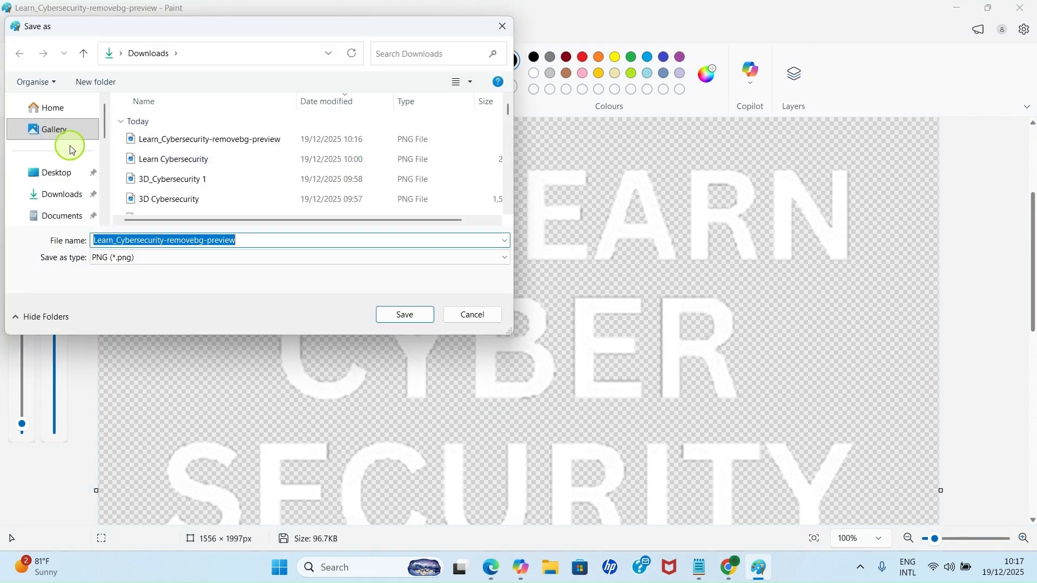
scroll(75, 184, down, 2)
scroll(51, 167, down, 2)
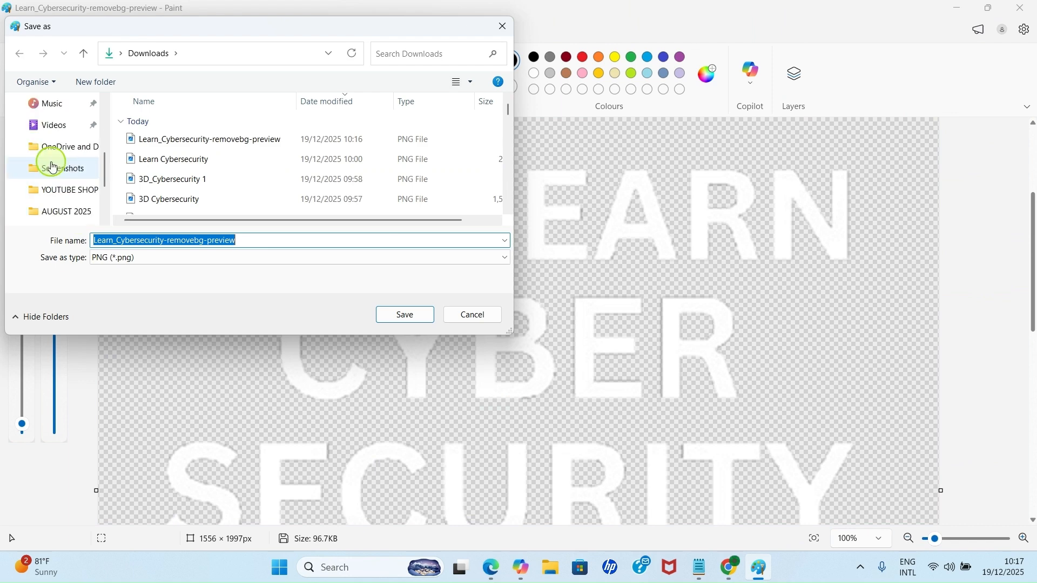
click(65, 197)
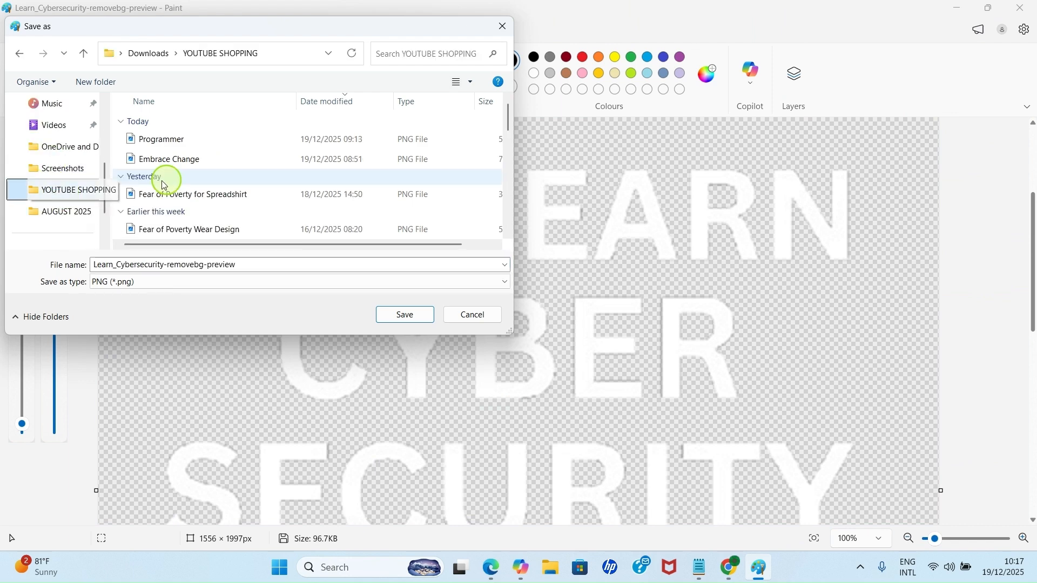
- Name the file Learn Cybersecurity and save it
double_click(246, 266)
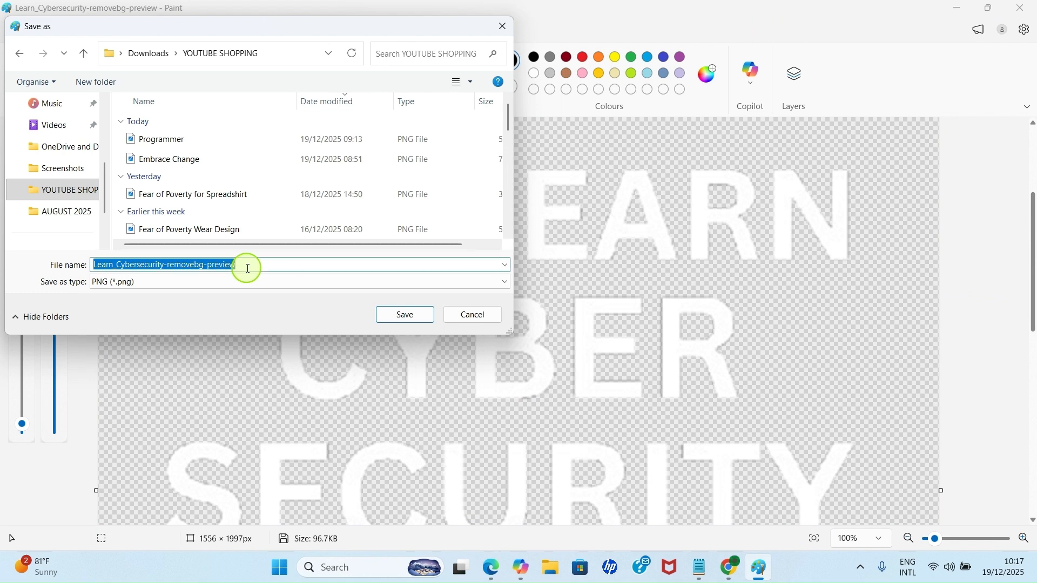
text(Learn)
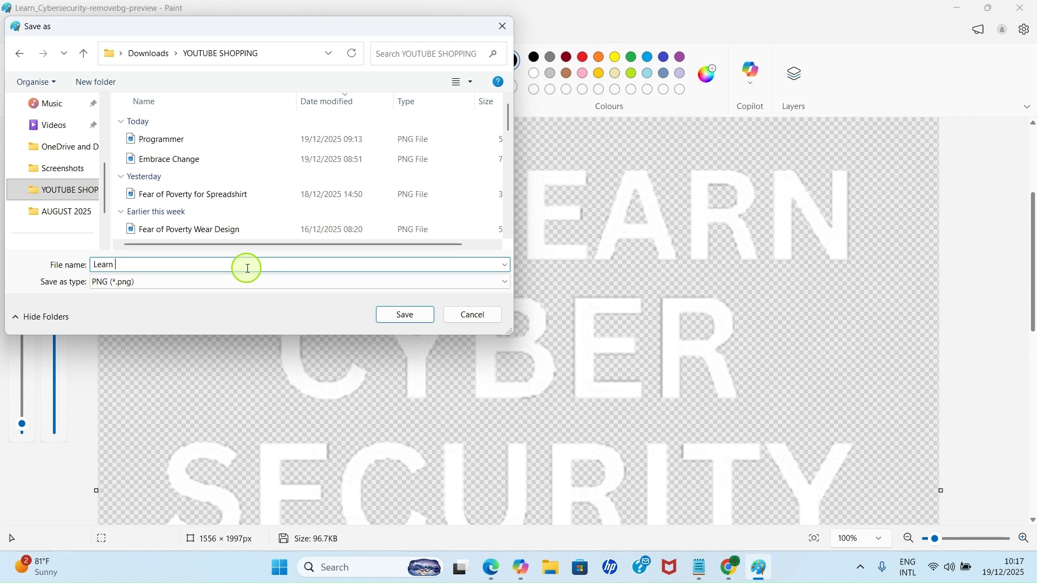
text( Cybersecurity)
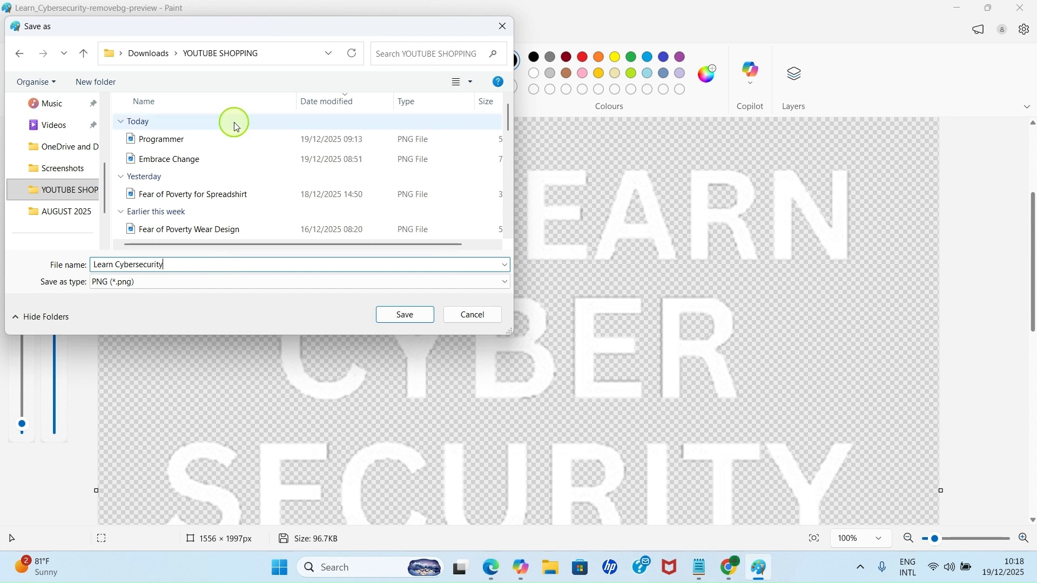
click(407, 322)
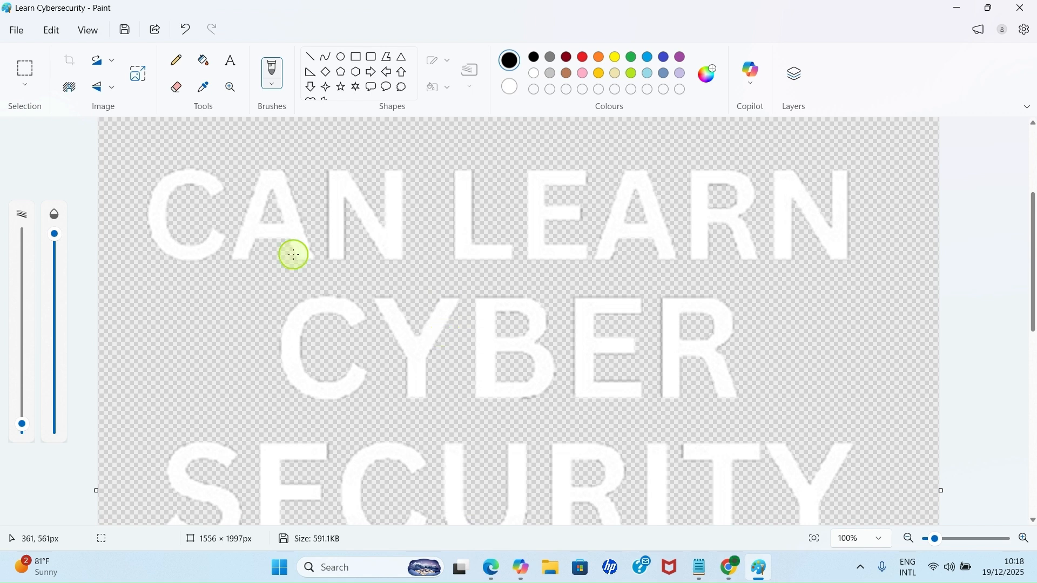
scroll(394, 350, down, 5)
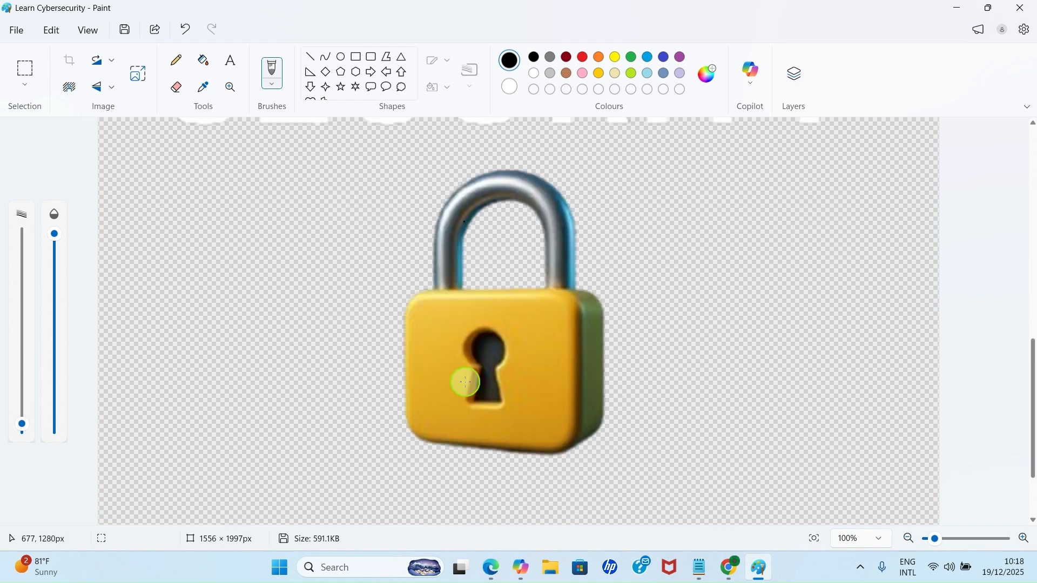